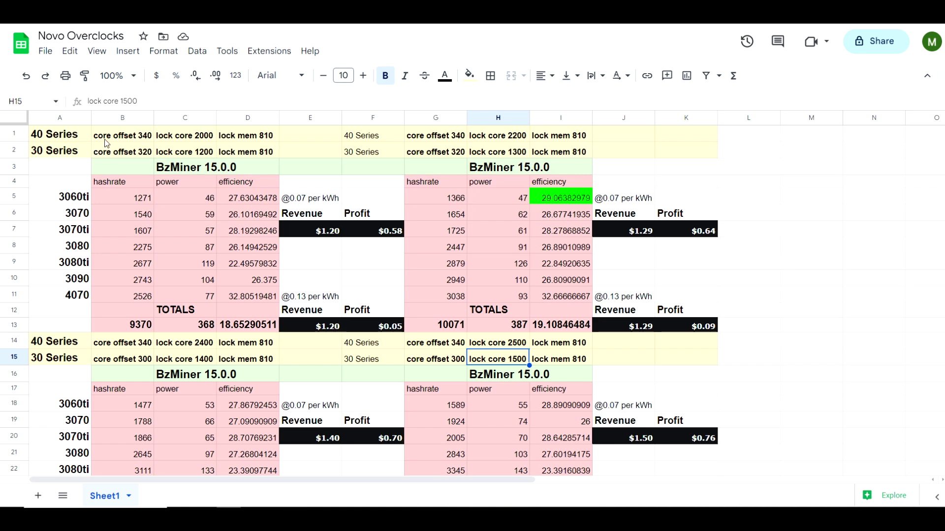
Review the core offset, lock core and lock mem settings for the 40 and 30 Series in B1:D2.
click(126, 140)
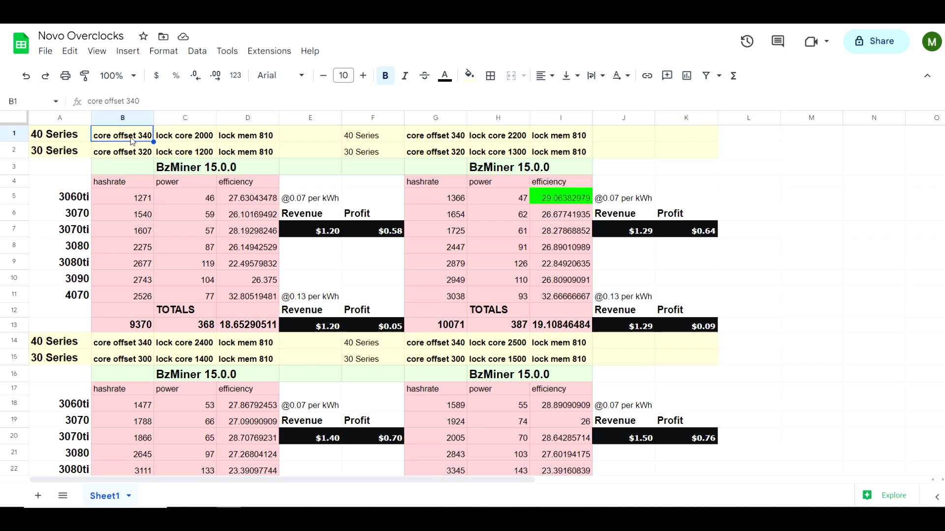
click(192, 141)
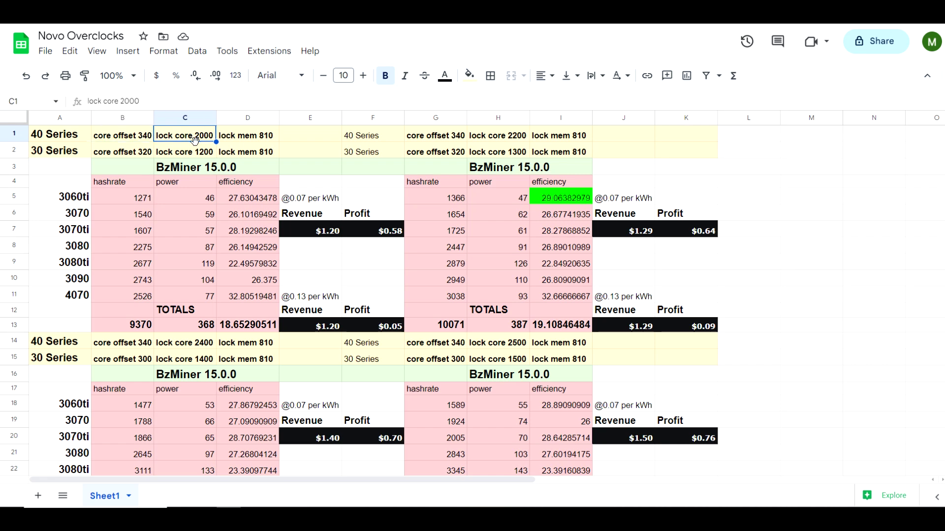
click(253, 141)
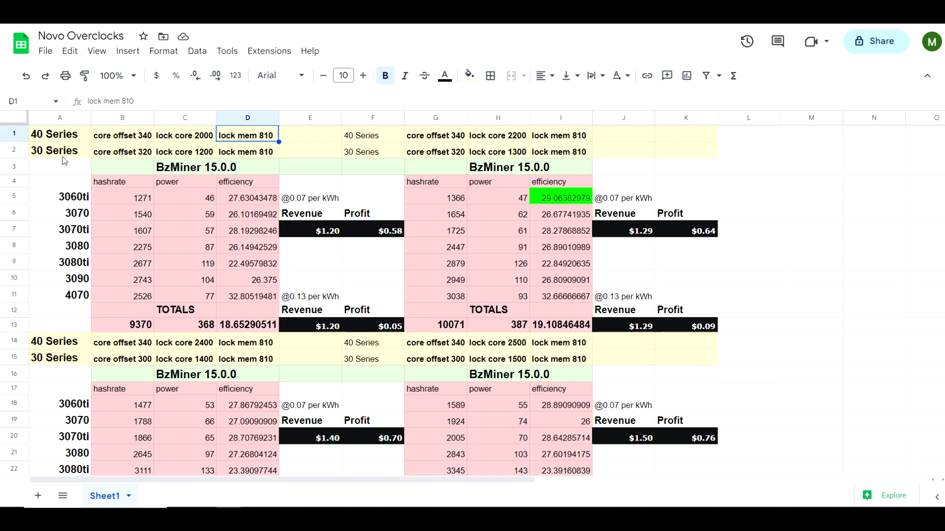
click(124, 155)
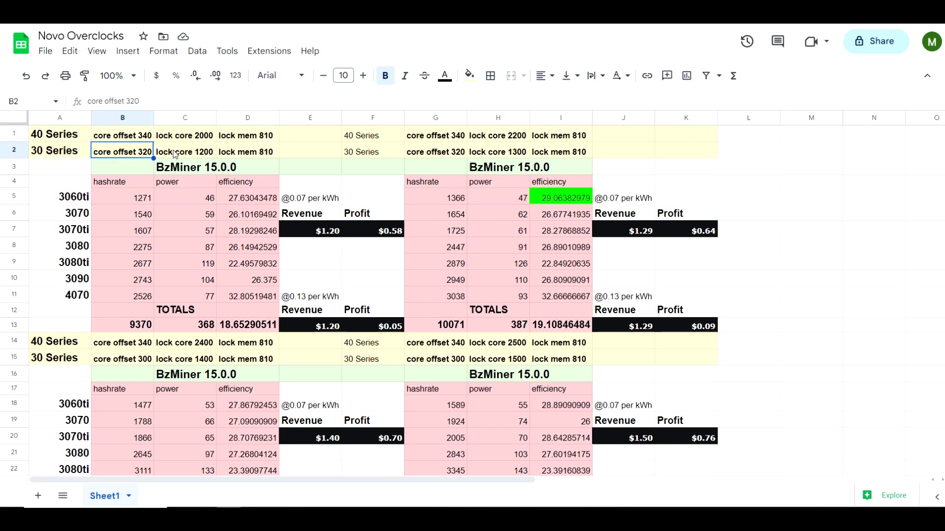
click(199, 156)
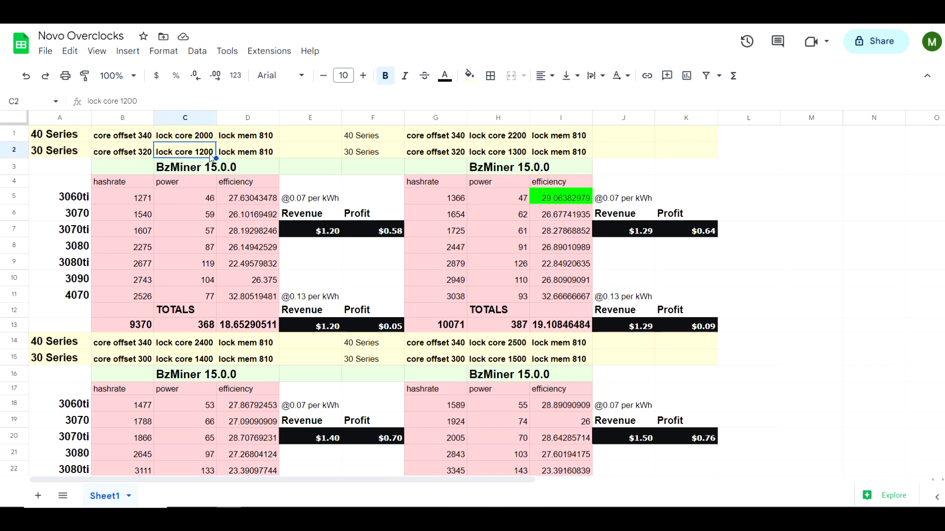
click(252, 157)
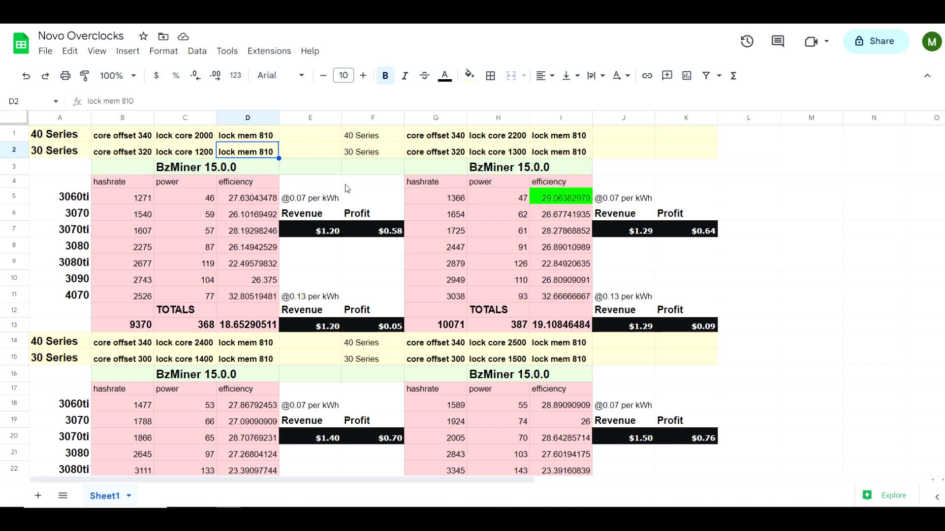
Check the highlighted 3060ti efficiency in I5 against the 30 Series lock core settings in C15 and H15.
click(561, 200)
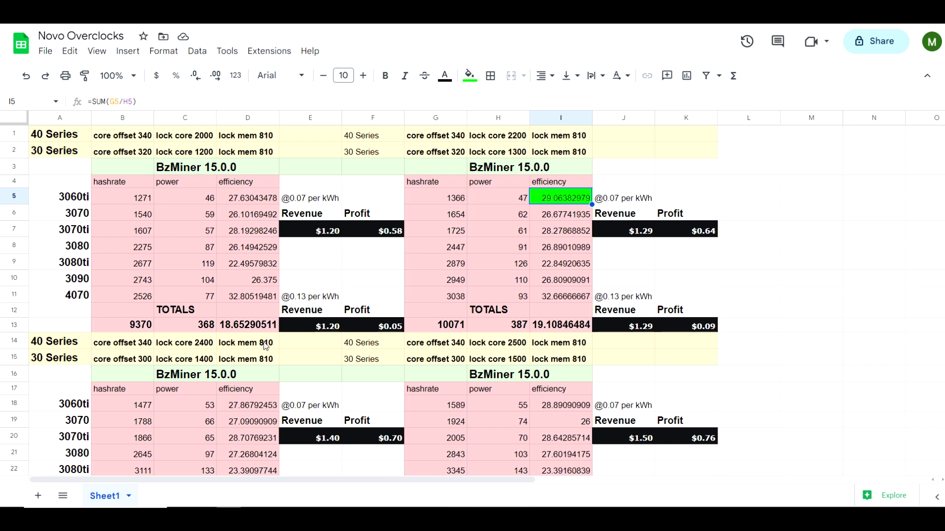
click(176, 364)
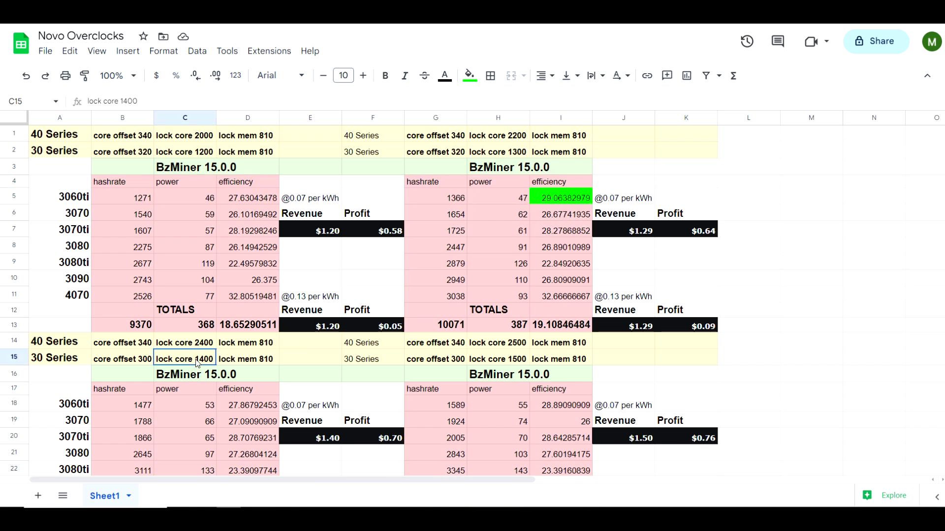
click(490, 362)
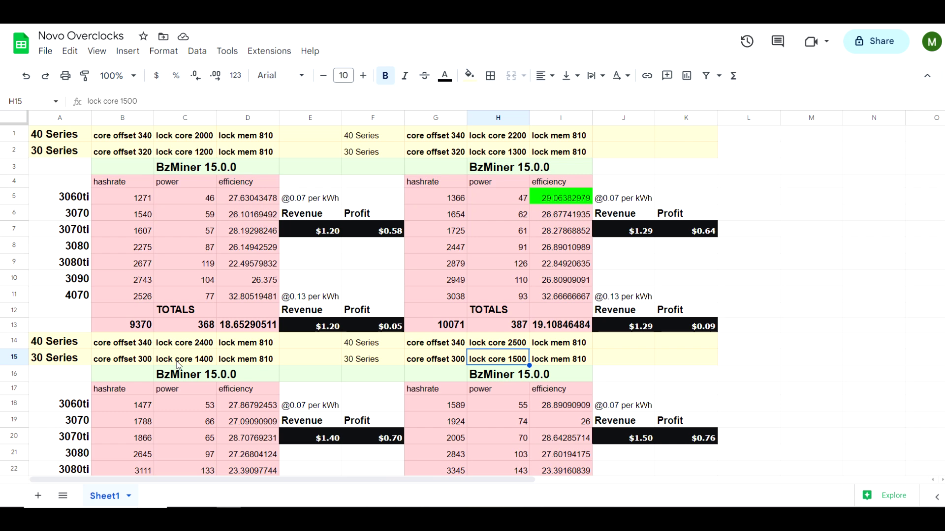
Review the 40 Series overclock settings in G14:I14 and the highlighted 4070 efficiency in I24.
scroll(181, 361, down, 2)
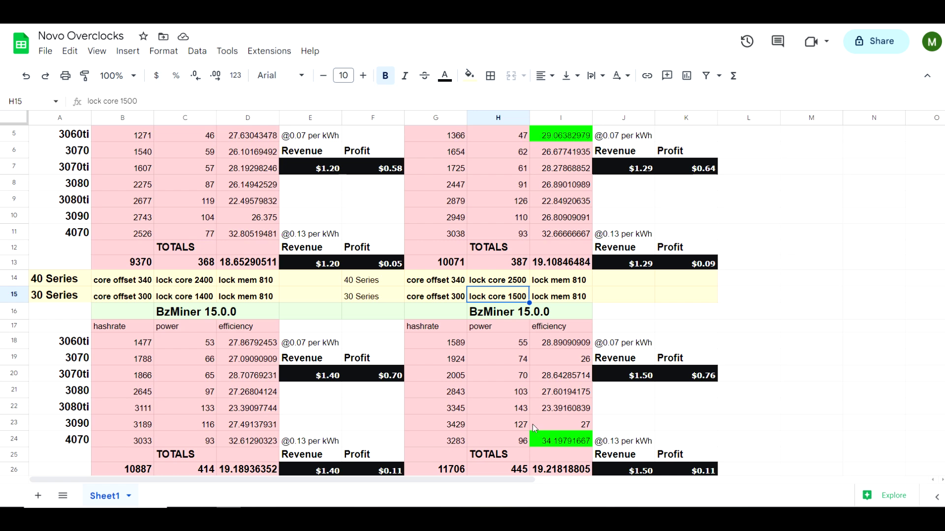
click(505, 284)
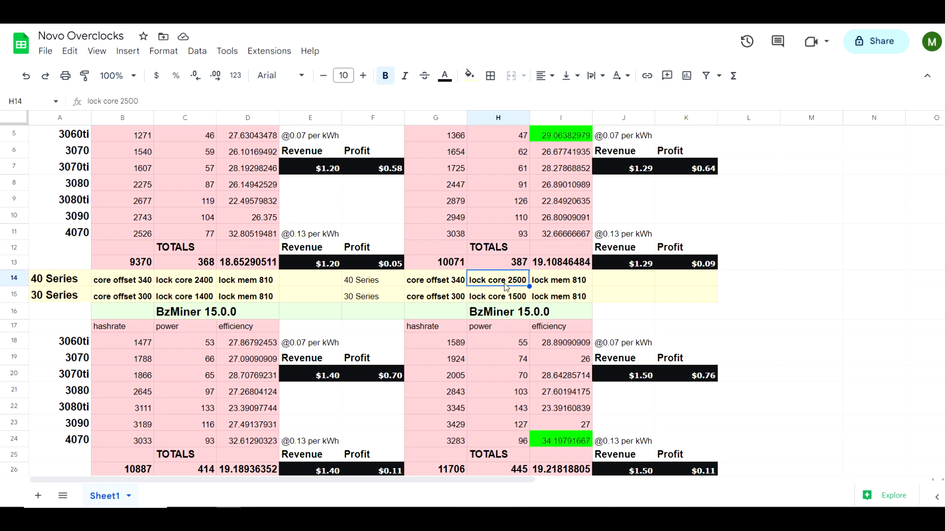
click(450, 284)
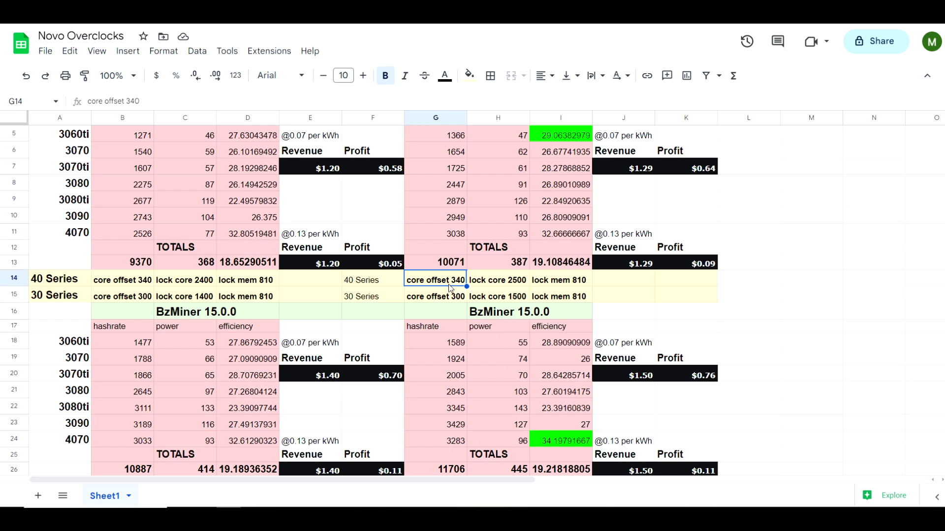
click(565, 287)
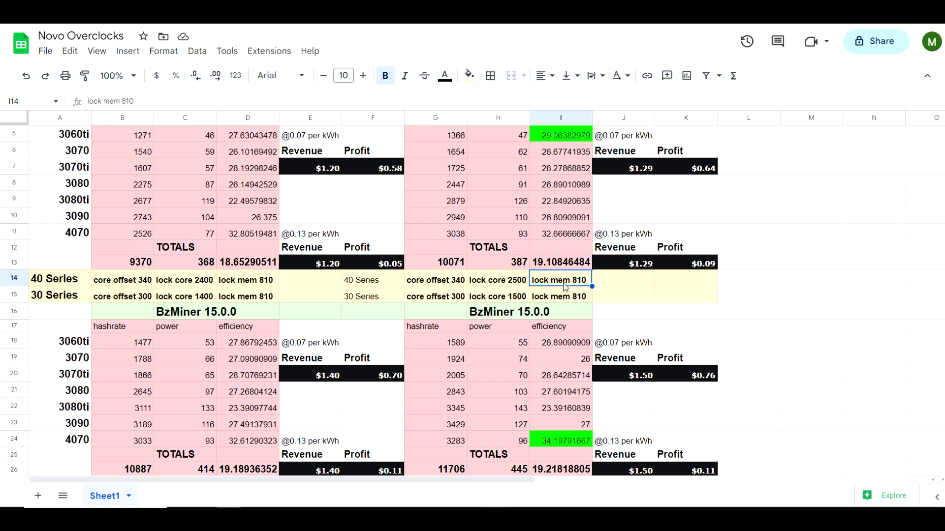
click(561, 441)
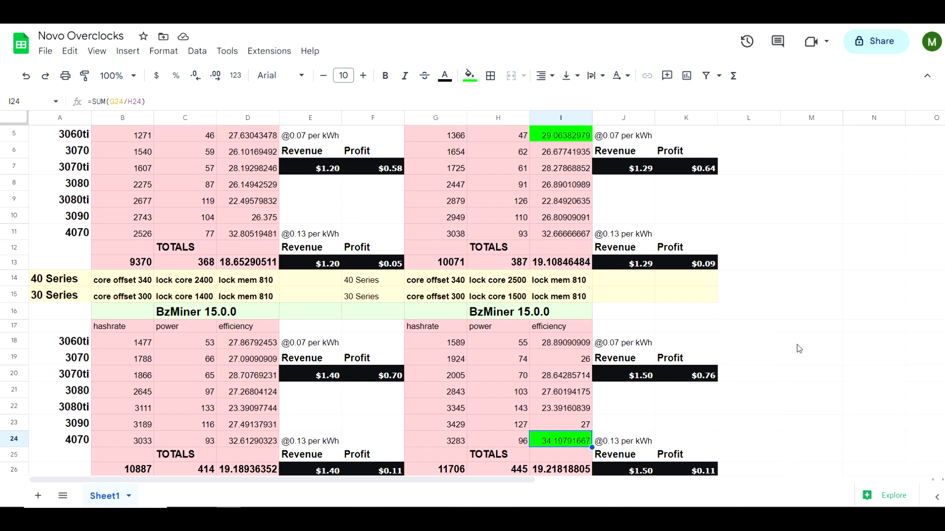
Examine the 30 Series lock core and core offset in row 28 and the matching profit at 0.07 per kWh in K33.
scroll(798, 349, down, 5)
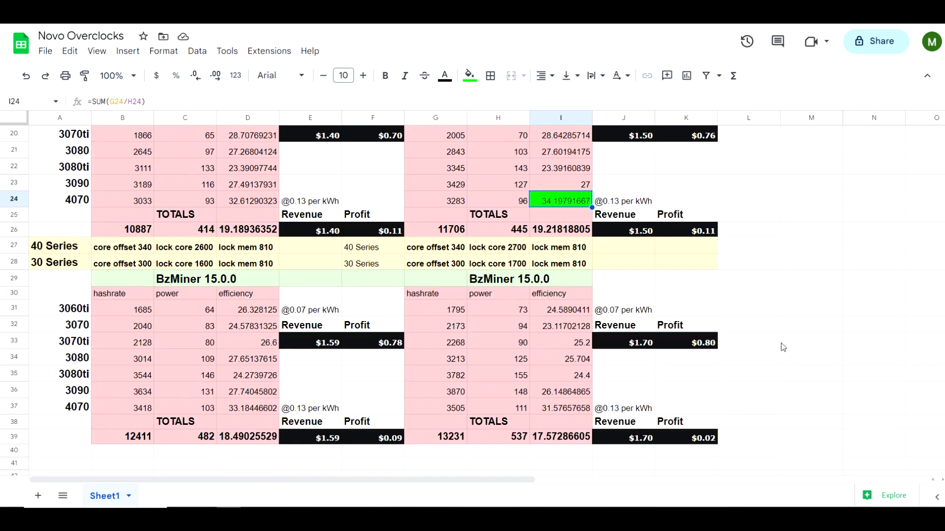
click(504, 266)
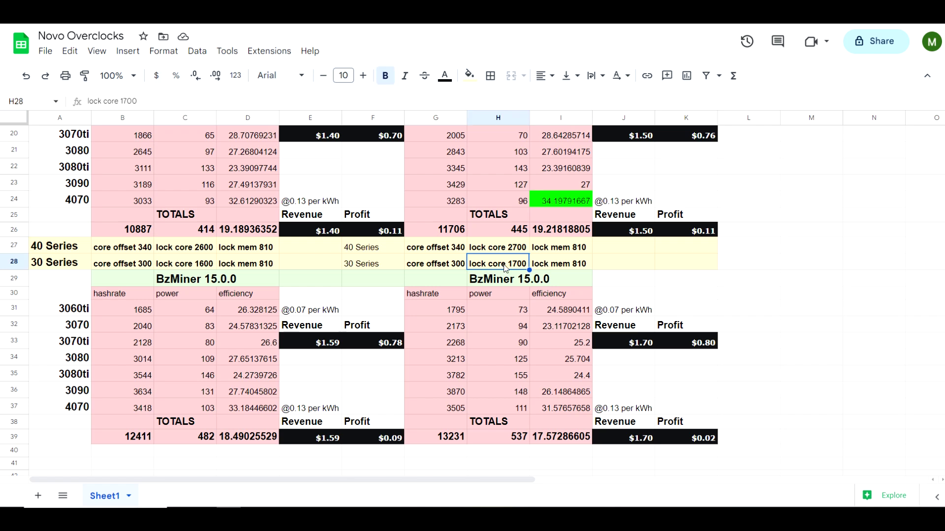
click(455, 268)
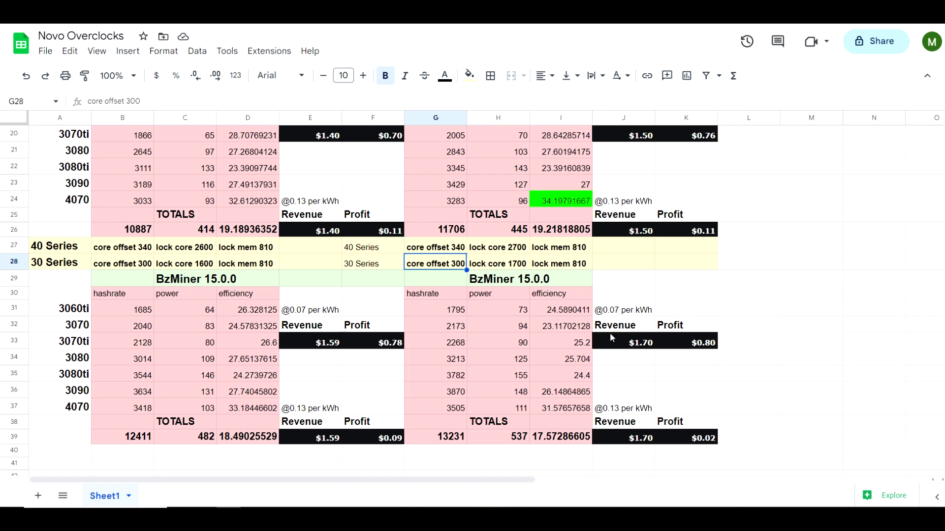
click(703, 347)
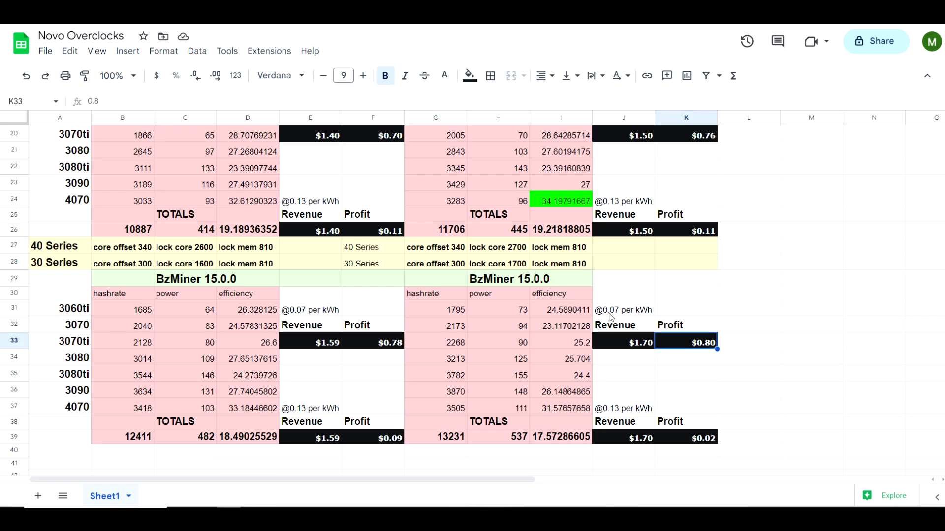
Compare the profits at 0.07 per kWh in K20 and F20 for the two middle overclock blocks.
scroll(616, 325, up, 2)
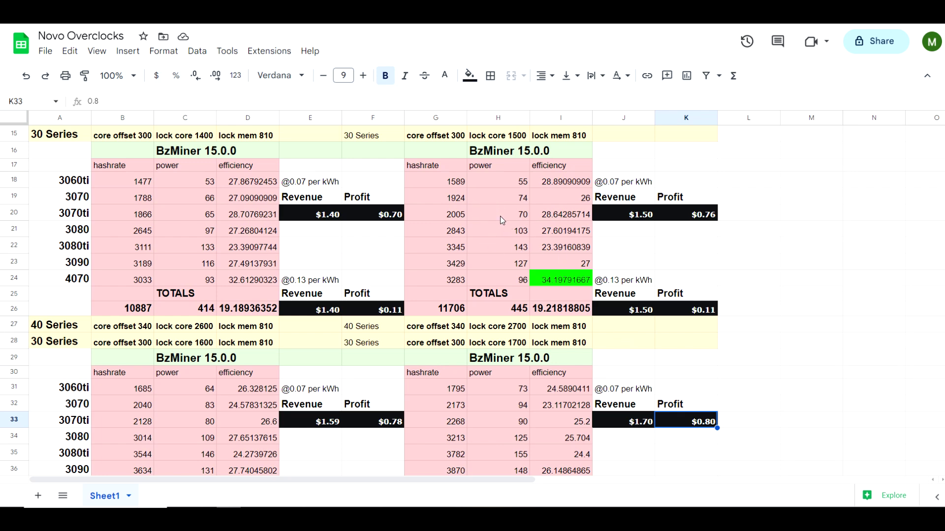
click(709, 216)
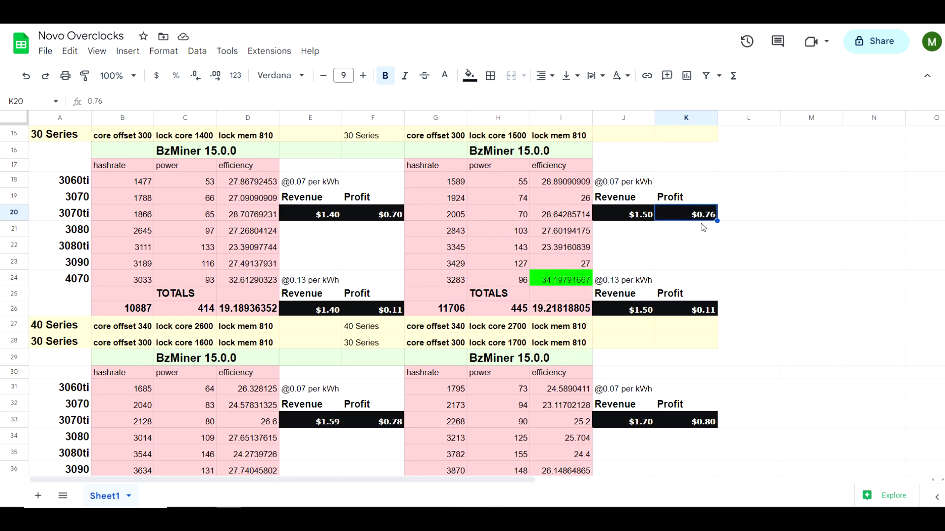
click(390, 217)
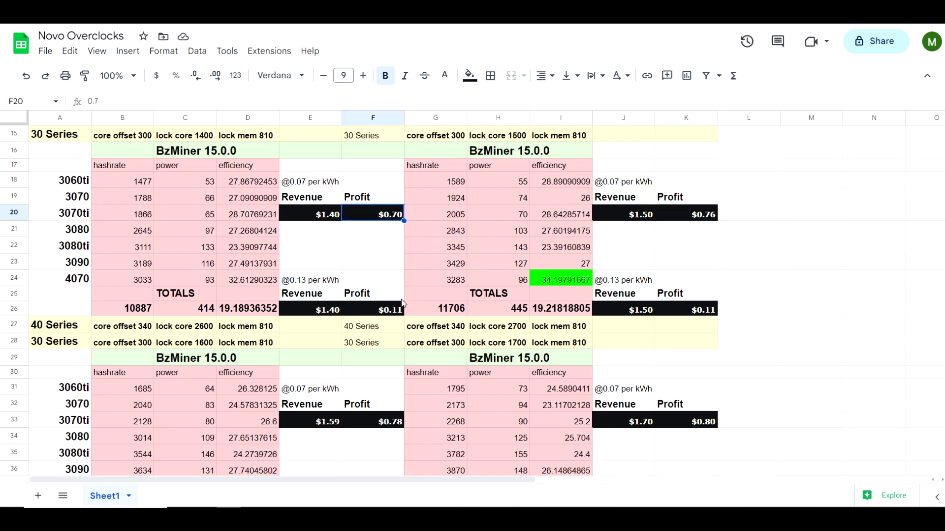
Compare the 30 Series lock core settings in C15 and H15 with the results in the surrounding blocks.
scroll(590, 323, down, 3)
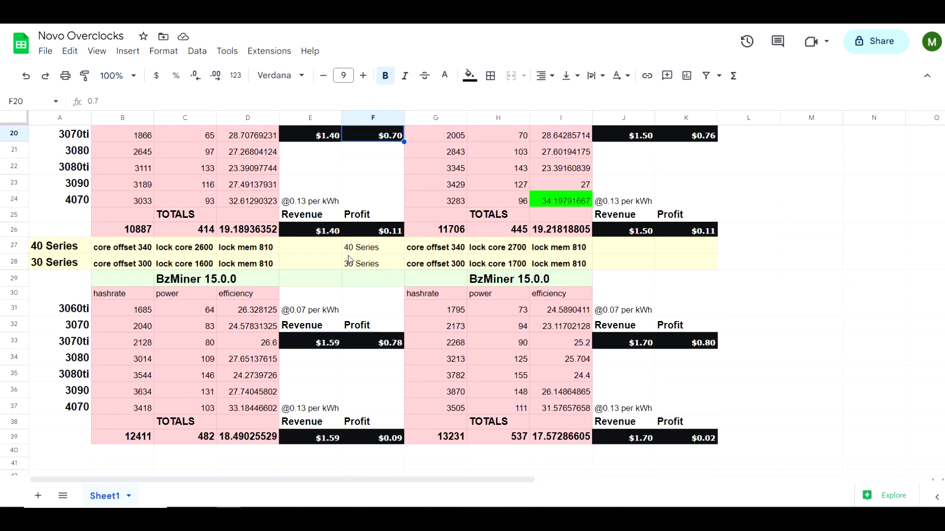
scroll(349, 259, up, 4)
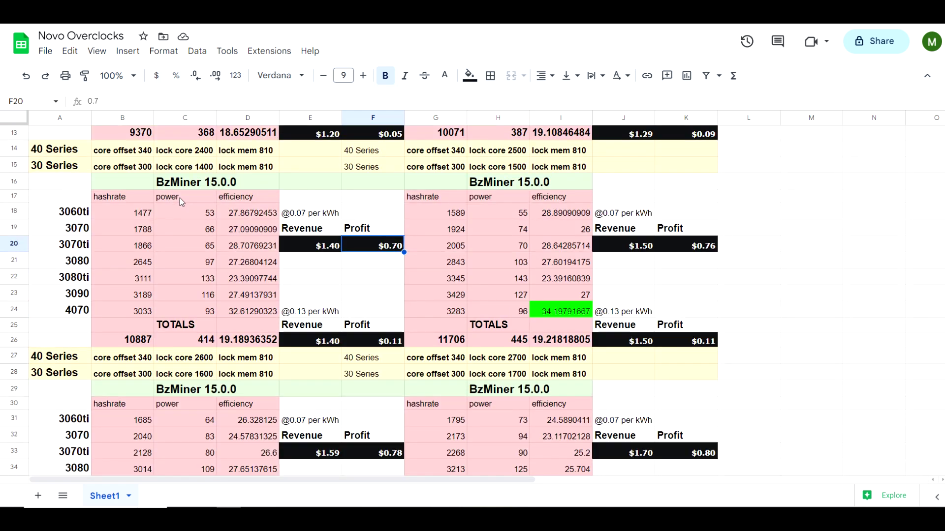
click(194, 167)
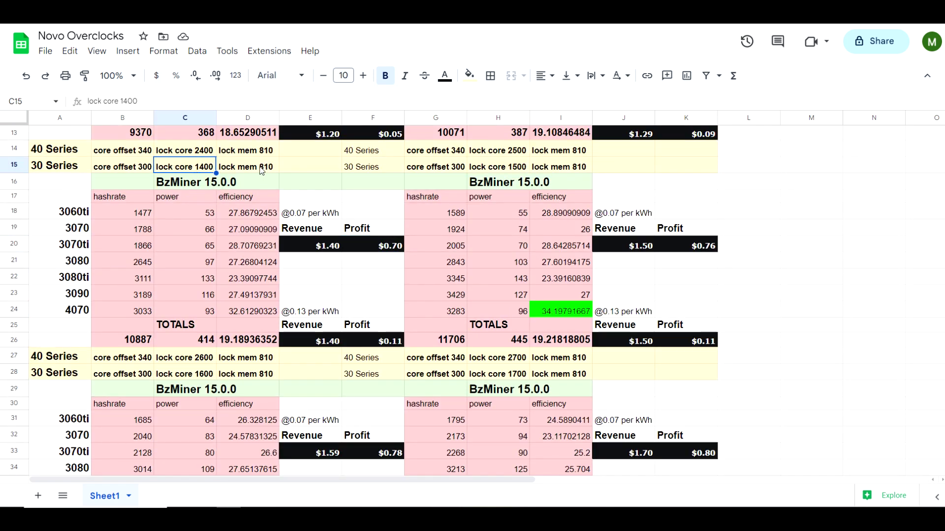
click(507, 168)
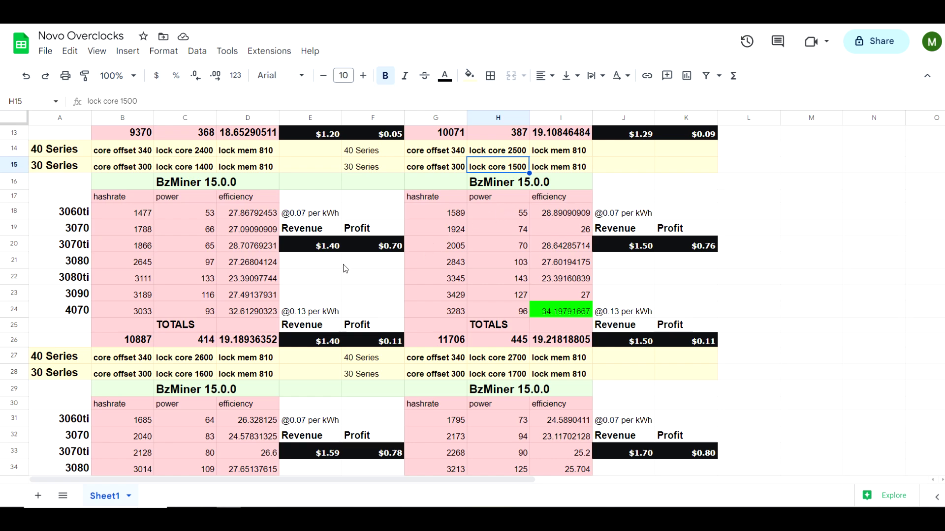
scroll(340, 270, up, 5)
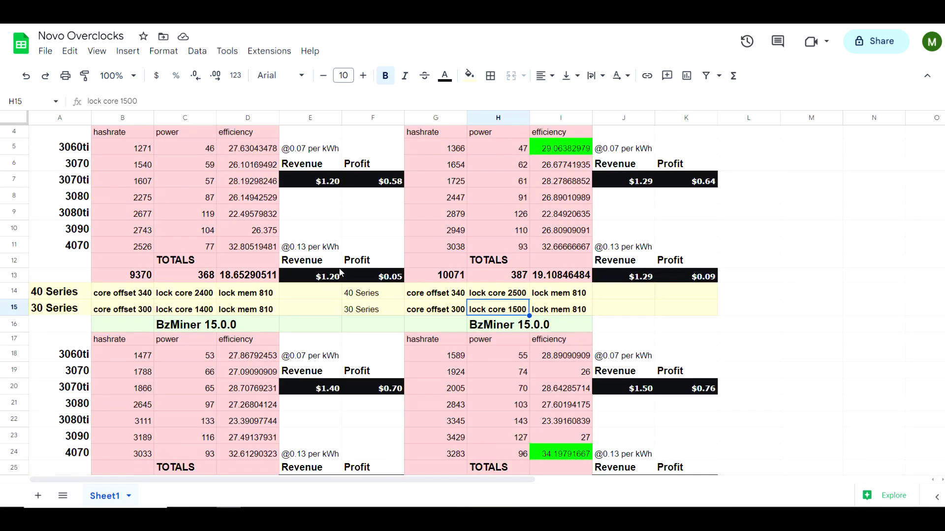
scroll(340, 272, up, 2)
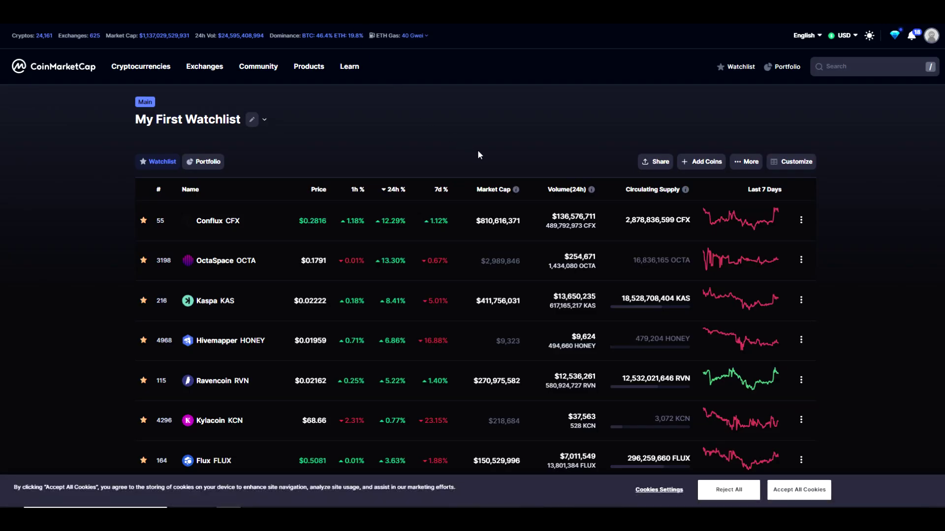
Switch to the CoinMarketCap watchlist and look through the listed coins' prices and changes.
scroll(478, 150, down, 3)
scroll(477, 152, up, 3)
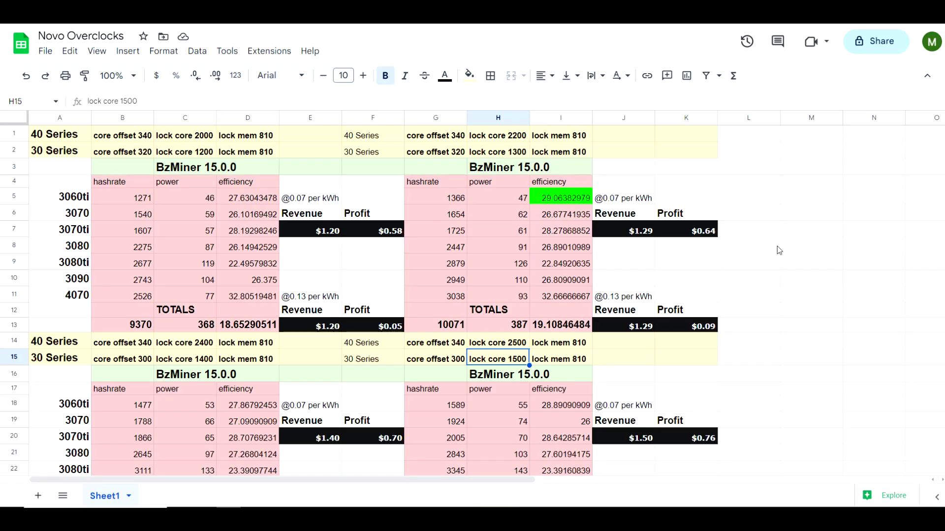
Return to the Novo Overclocks spreadsheet and survey the hashrate, power, revenue and profit figures across all BzMiner blocks.
scroll(775, 249, down, 3)
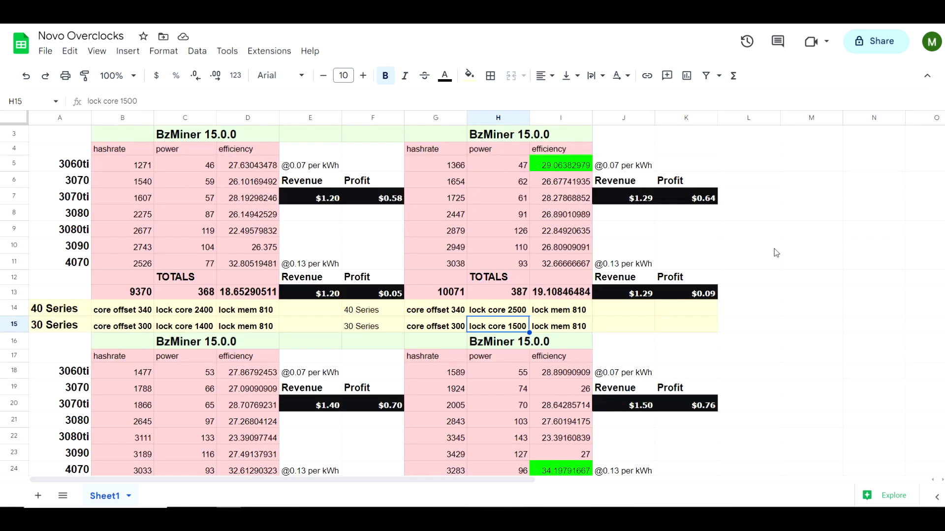
scroll(774, 249, down, 5)
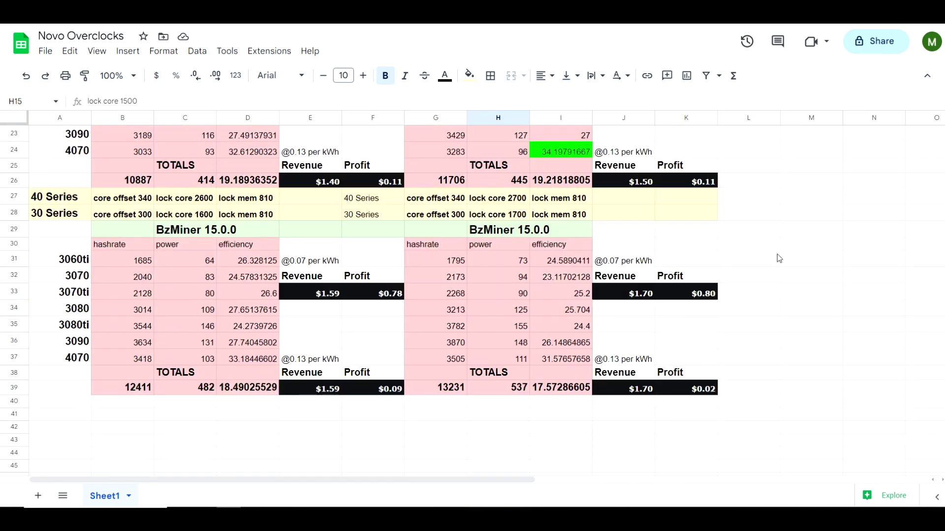
scroll(782, 267, up, 1)
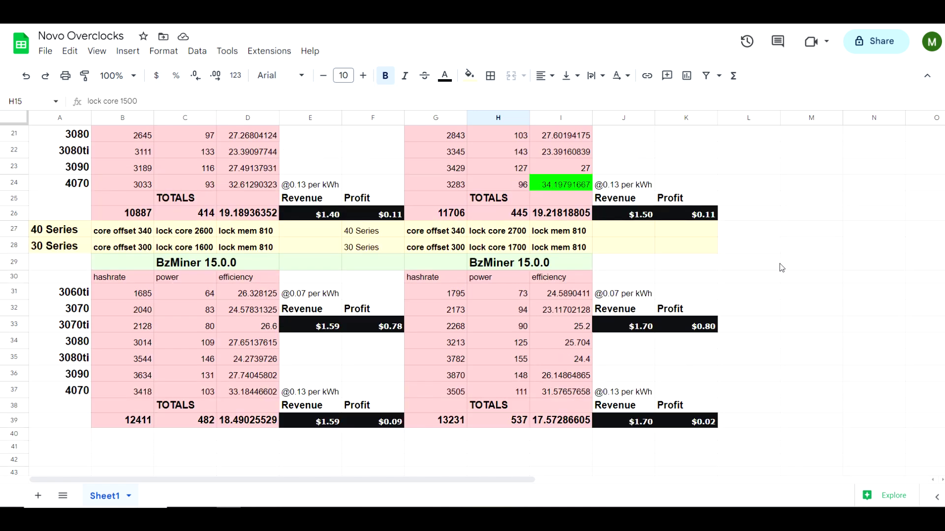
scroll(782, 267, up, 1)
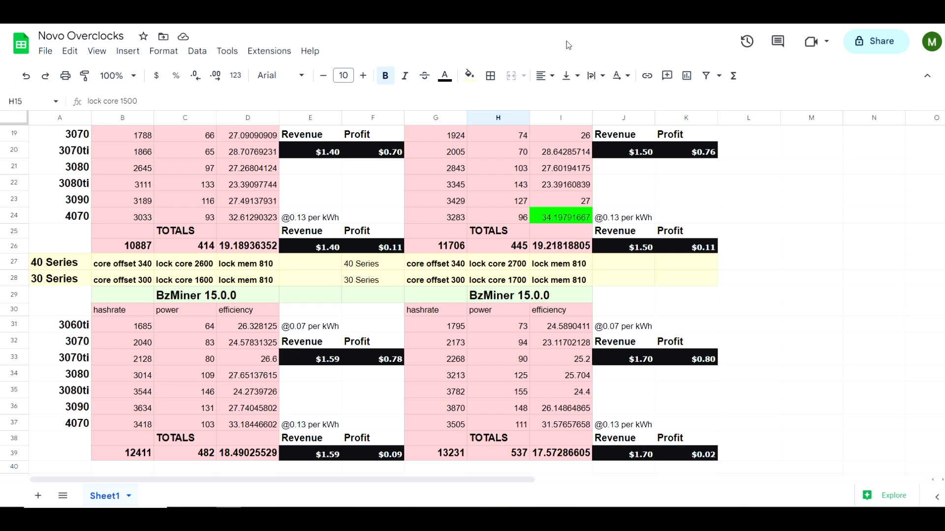
key(ctrl+minus)
scroll(649, 196, up, 7)
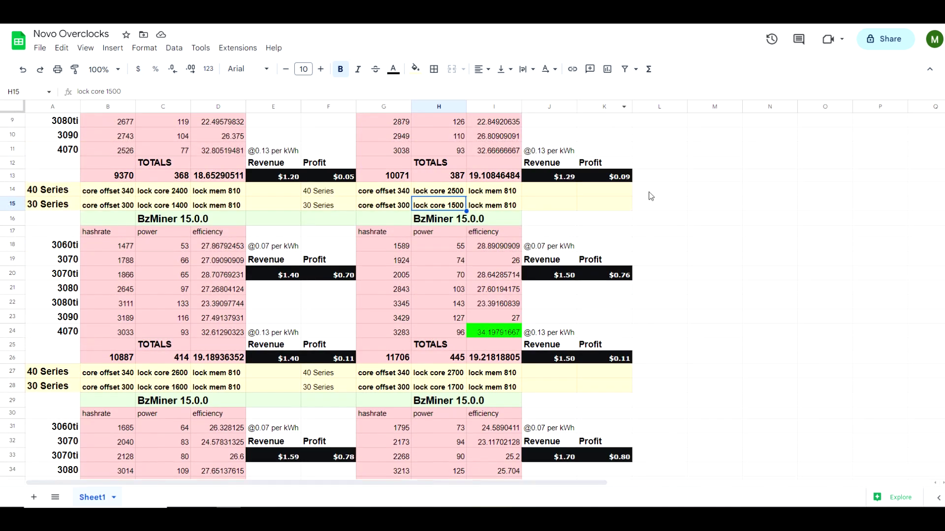